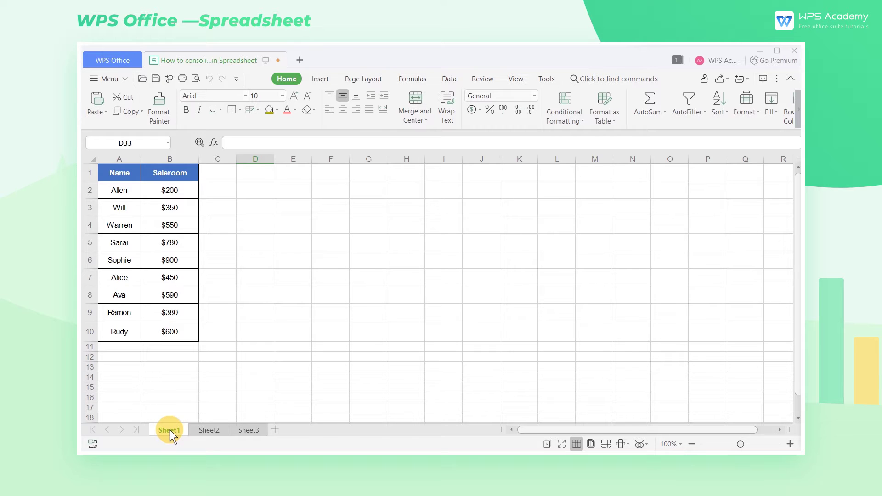
- Review Sheet2 and Sheet3, then add a new blank sheet named 'summary'
click(218, 432)
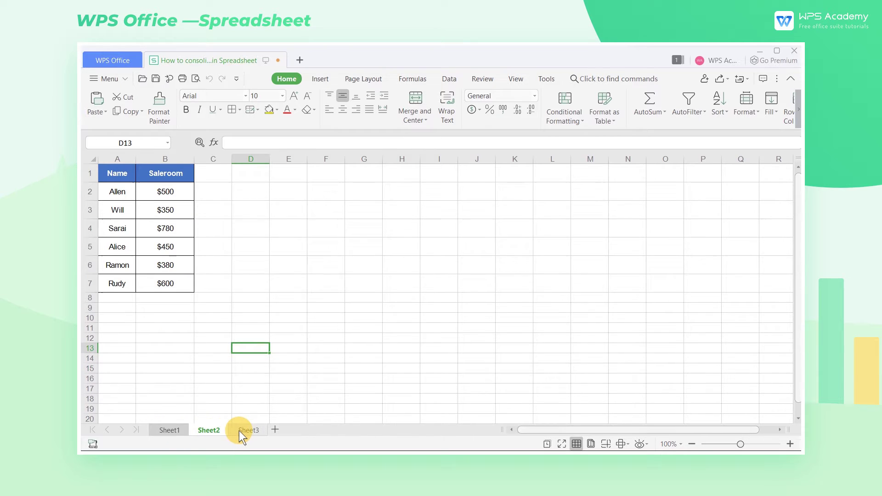
click(241, 431)
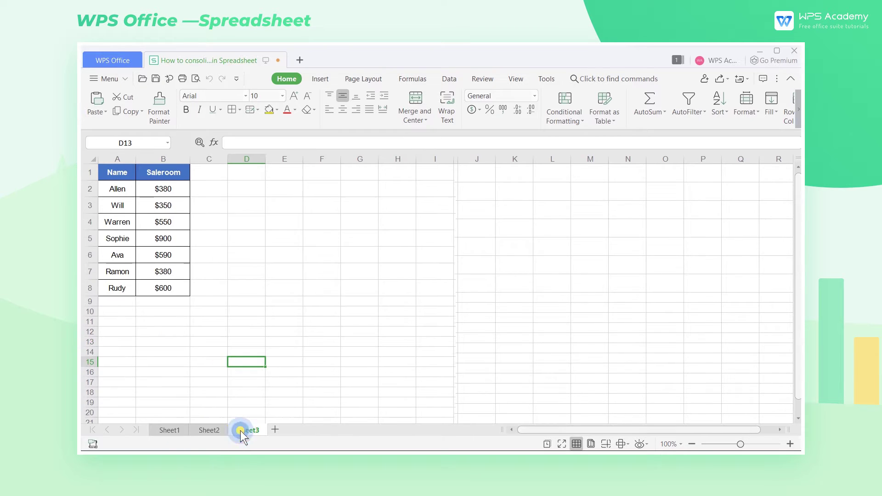
click(273, 431)
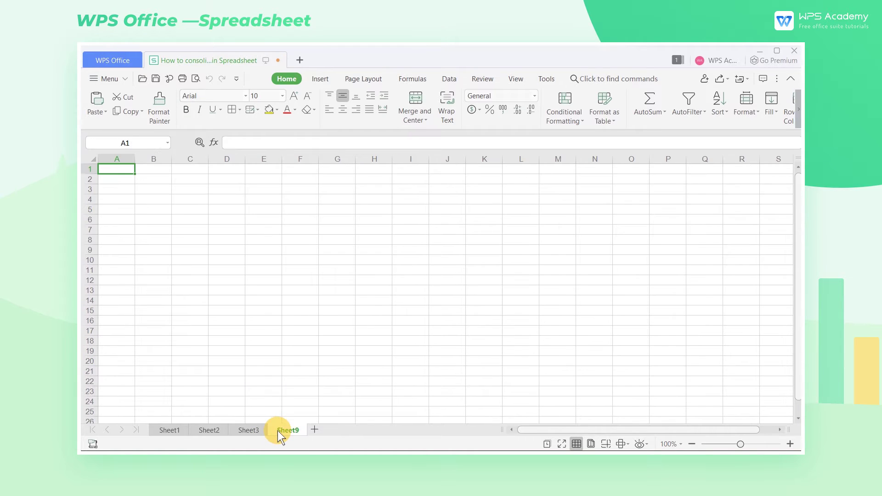
double_click(278, 430)
text(summary)
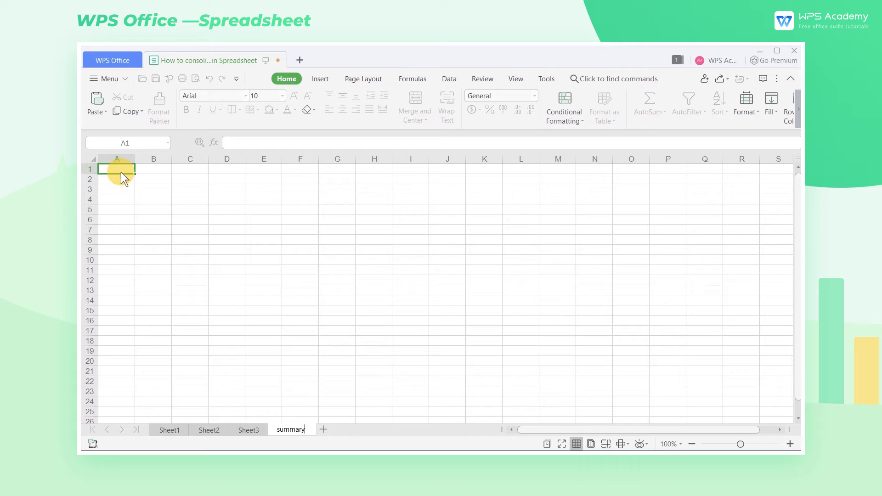
click(122, 167)
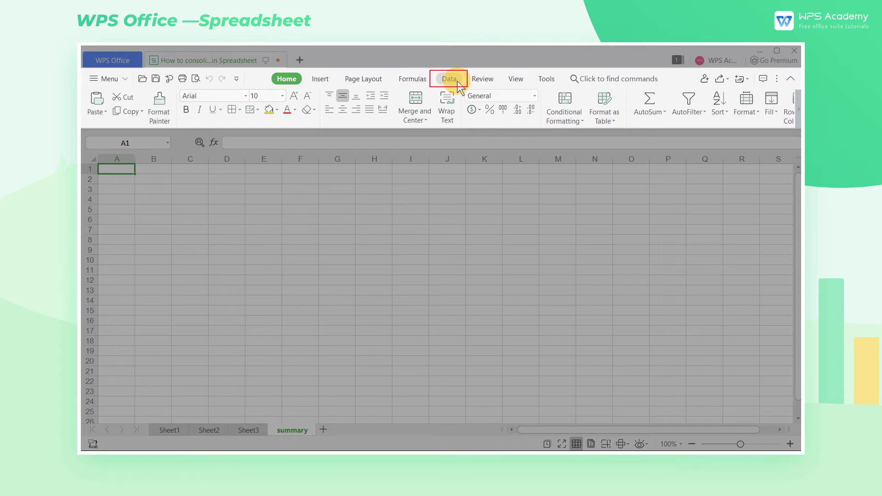
- Open Consolidate from the Data tab and choose Sum as the function
click(457, 82)
click(710, 110)
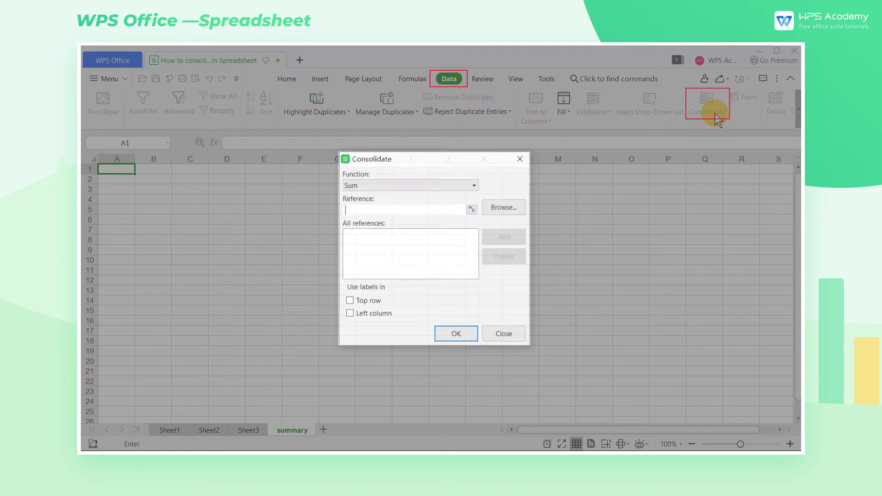
click(472, 185)
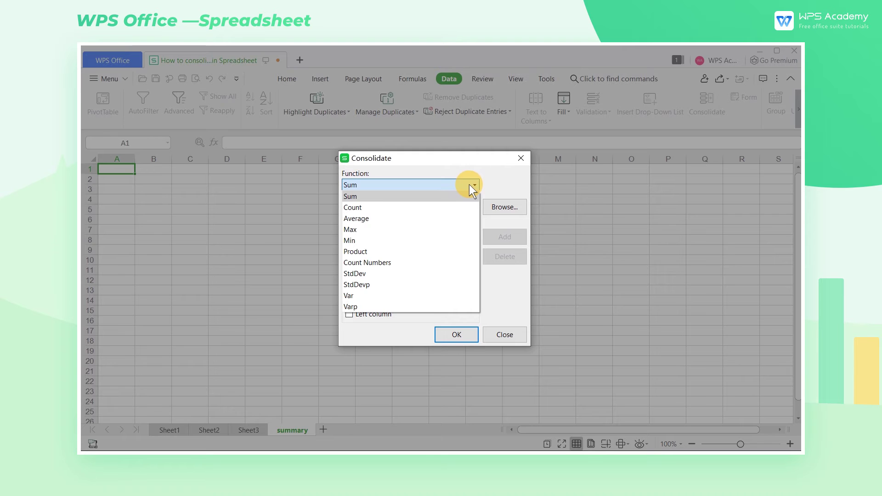
click(447, 200)
- Add Sheet1!$A$1:$B$10 and Sheet2!$A$1:$B$7 as consolidation references
click(472, 208)
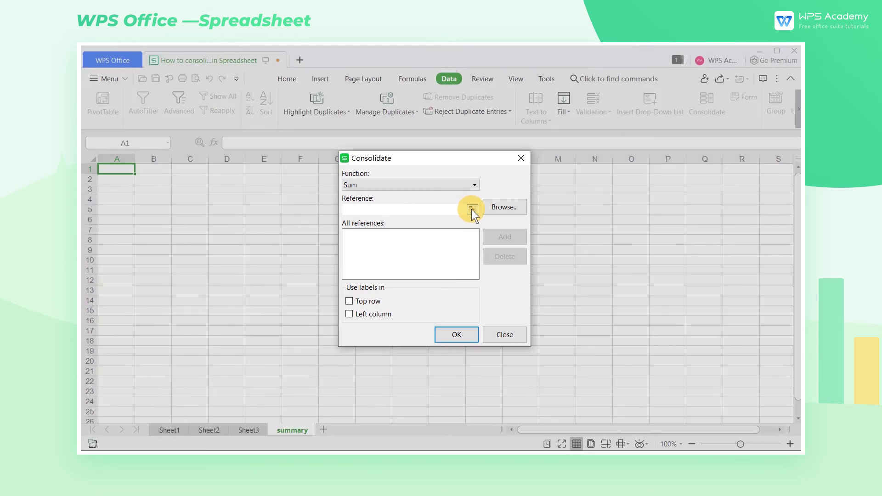
click(169, 431)
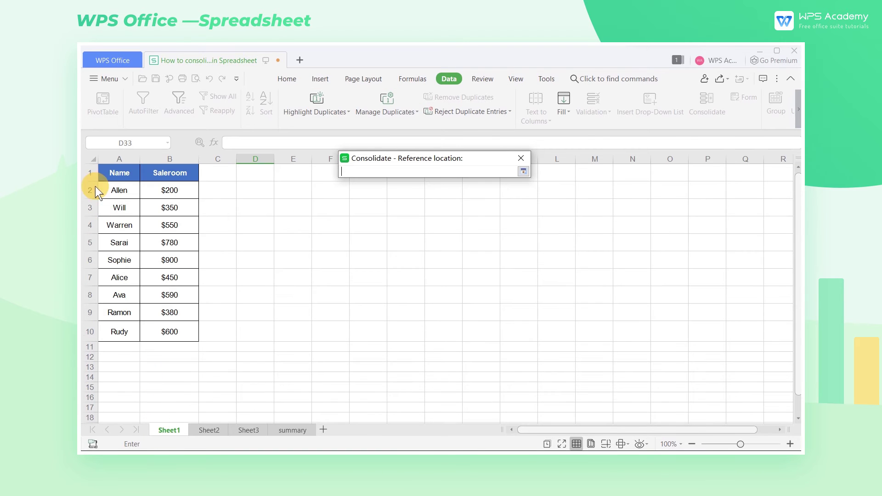
drag(115, 171, 185, 334)
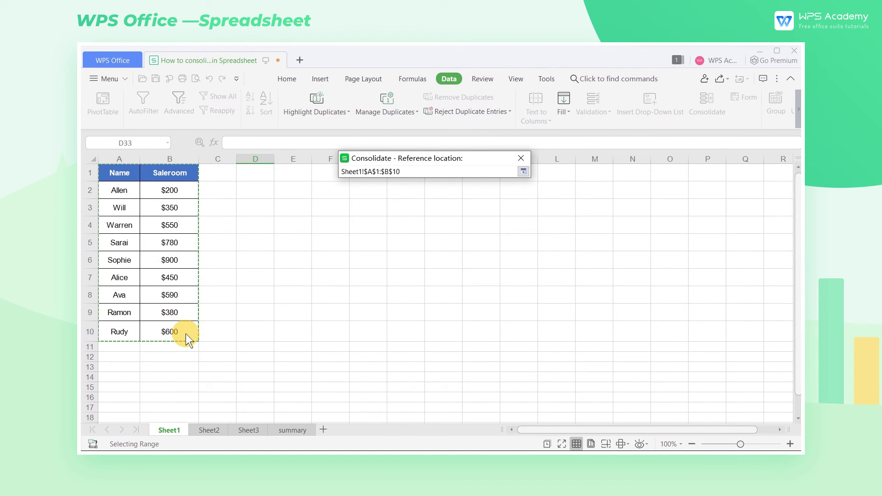
click(523, 171)
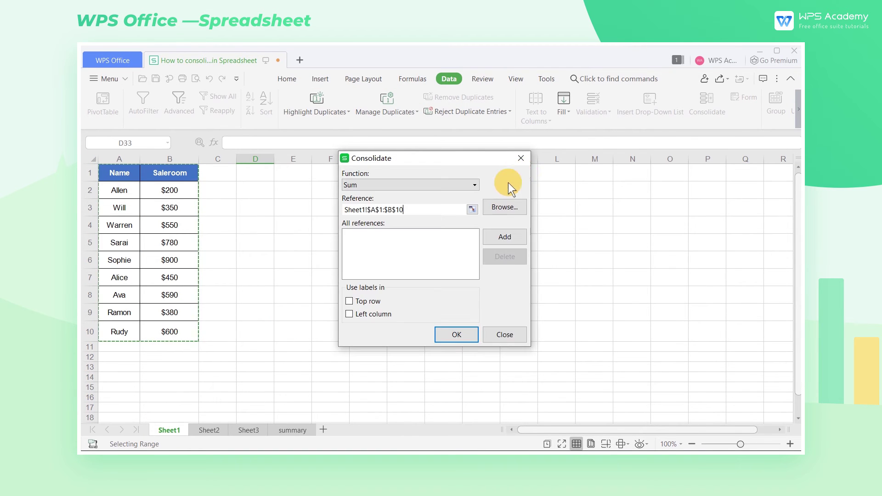
click(504, 236)
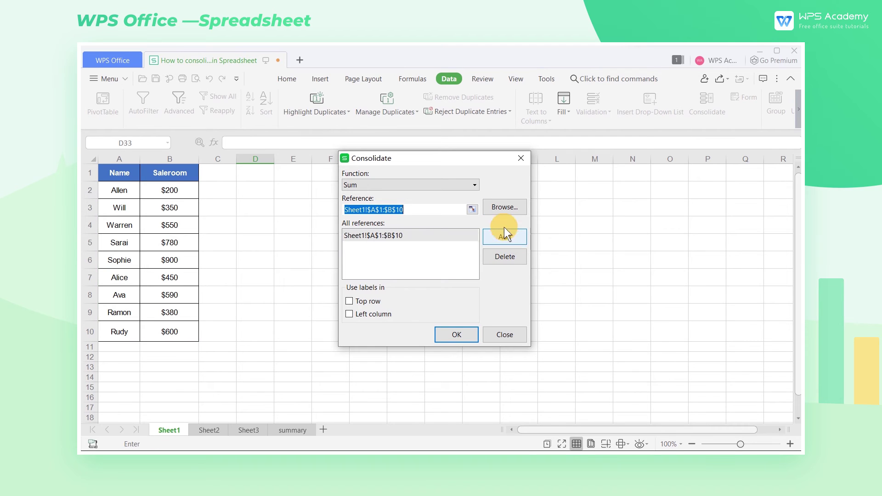
click(473, 208)
click(209, 430)
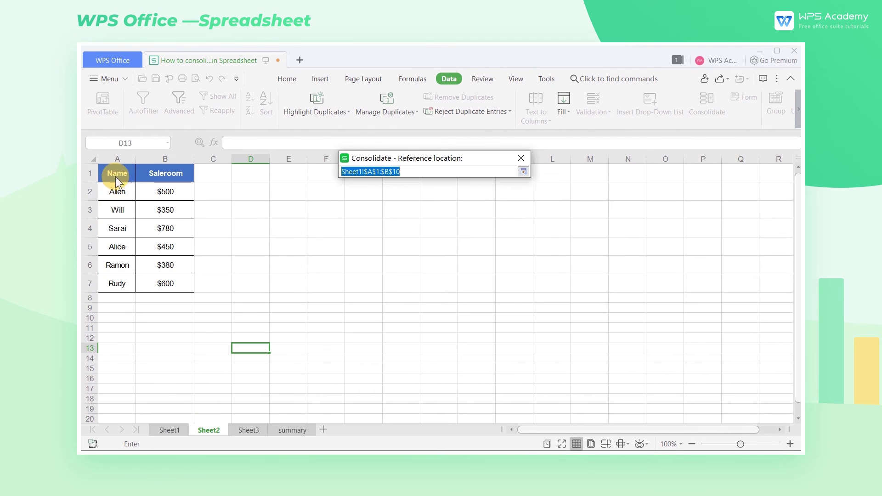
drag(116, 172, 185, 290)
click(521, 172)
click(511, 239)
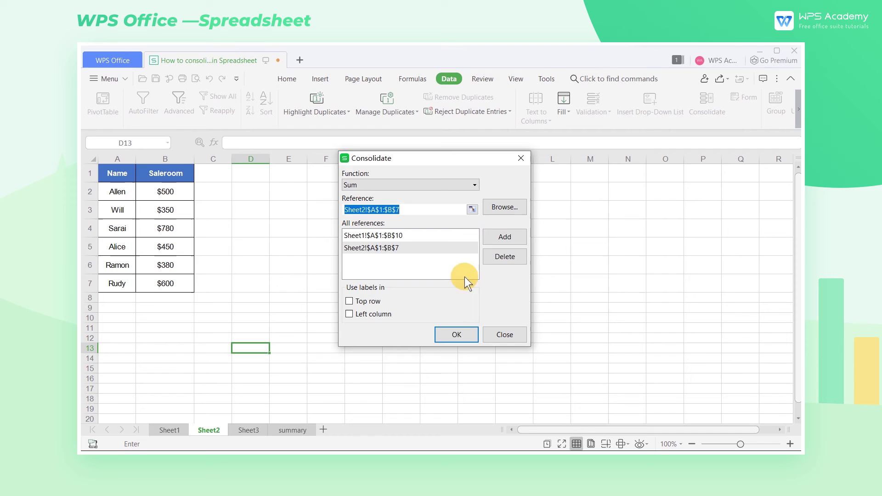
- Add Sheet3!$A$1:$B$8 as a reference and select the Sheet2 entry
click(472, 211)
click(248, 430)
drag(116, 172, 170, 287)
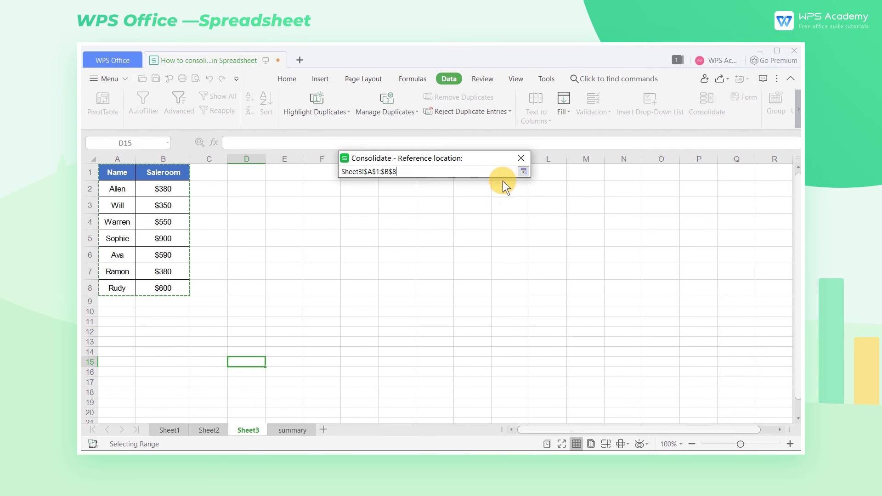
click(521, 172)
click(505, 237)
click(398, 250)
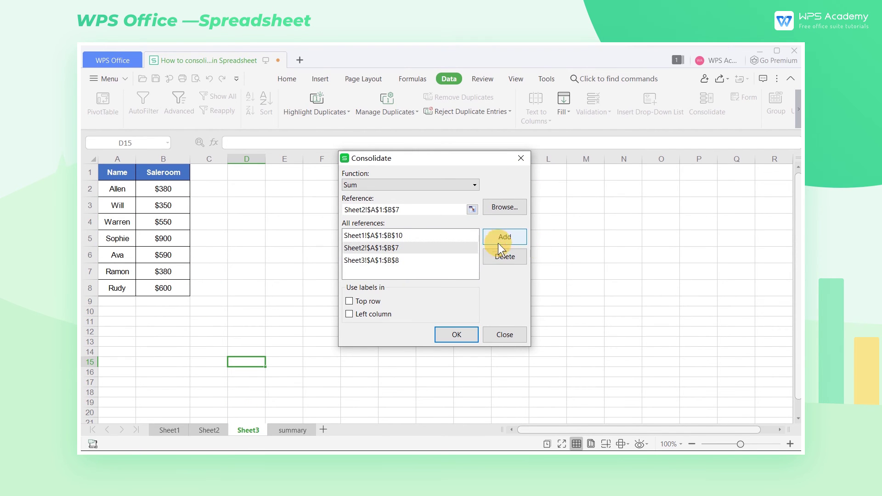
- Delete the Sheet2 reference, enable left-column labels, and run the consolidation
click(496, 257)
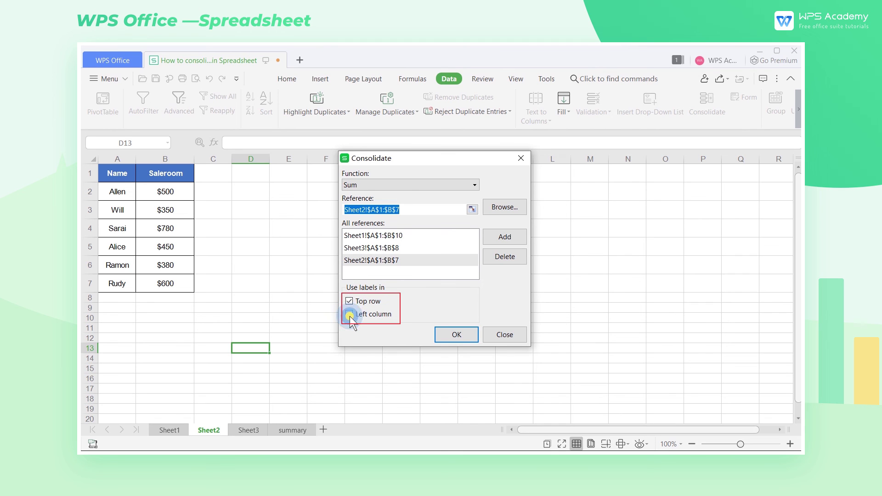
click(349, 315)
click(450, 336)
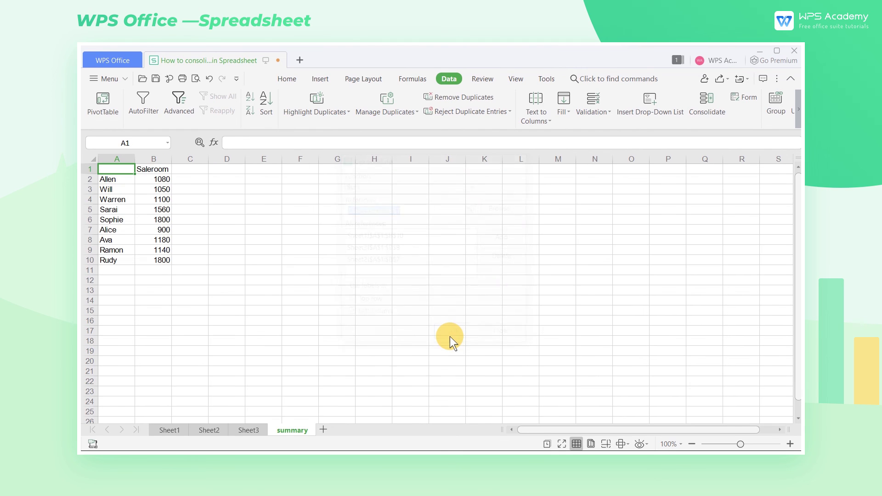